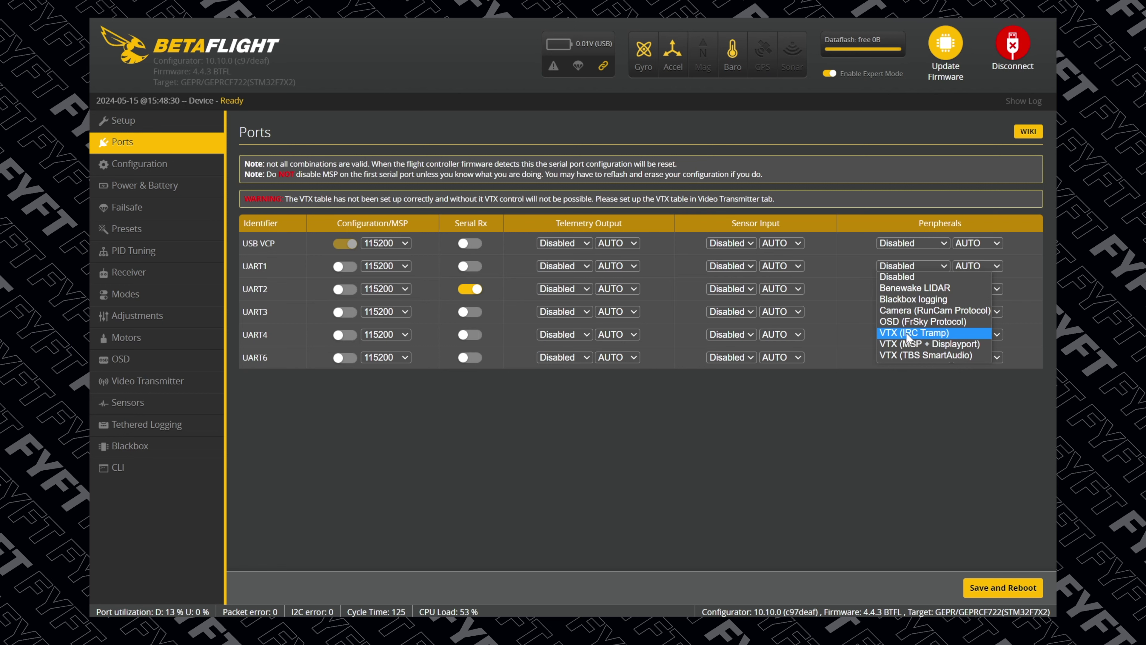
# Step: Assign the VTX (IRC Tramp) peripheral to UART1, save the port configuration and reboot the flight controller
pyautogui.click(909, 332)
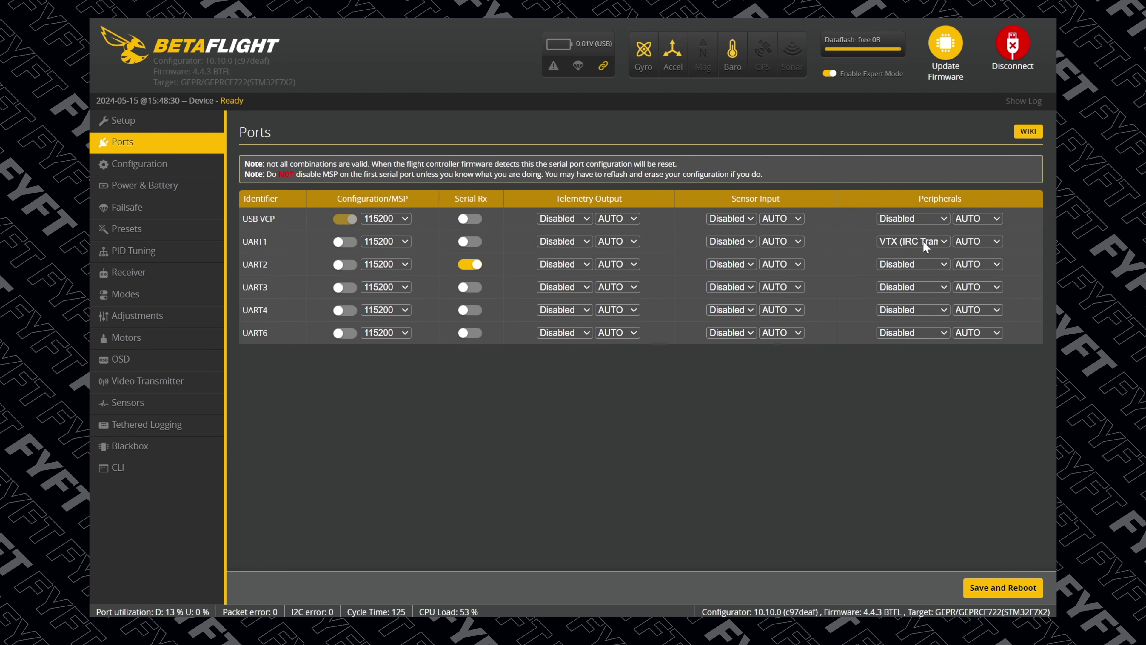
pyautogui.click(1010, 587)
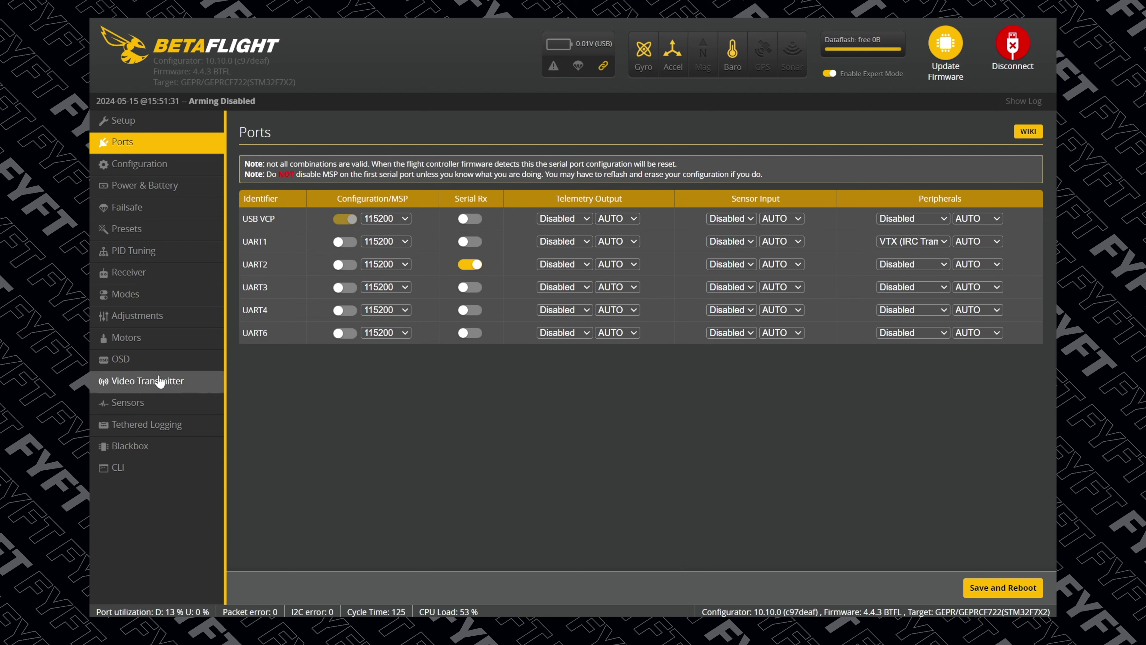
# Step: Open the Video Transmitter settings and examine the selected mode, current values, VTX table and power levels
pyautogui.click(135, 382)
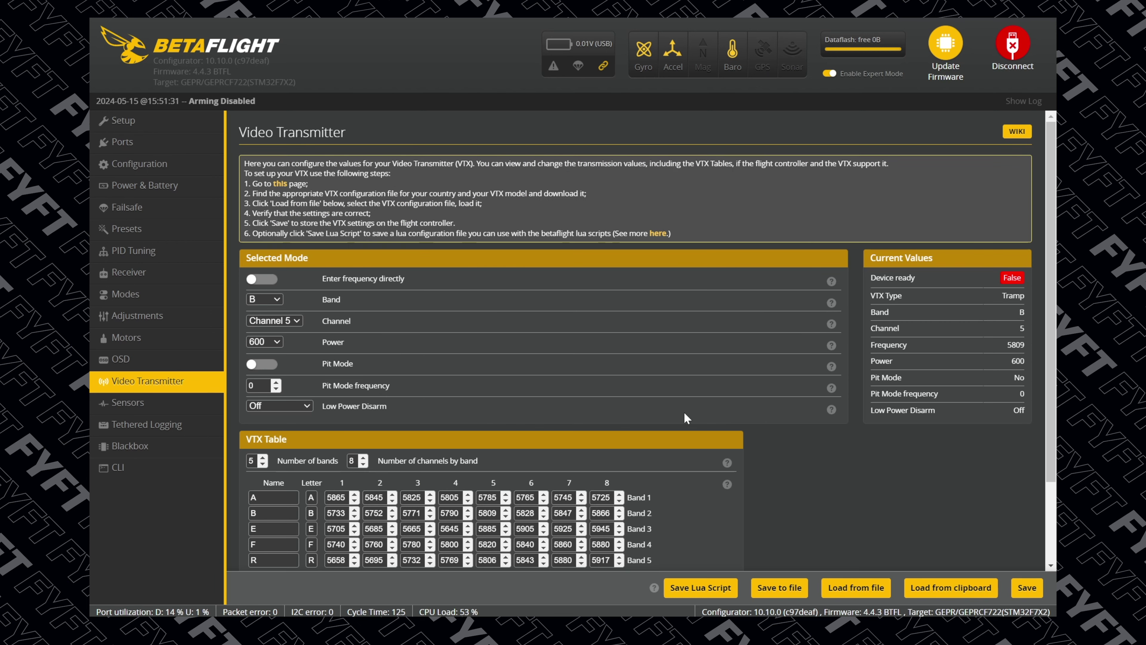
pyautogui.scroll(-2, 766, 409)
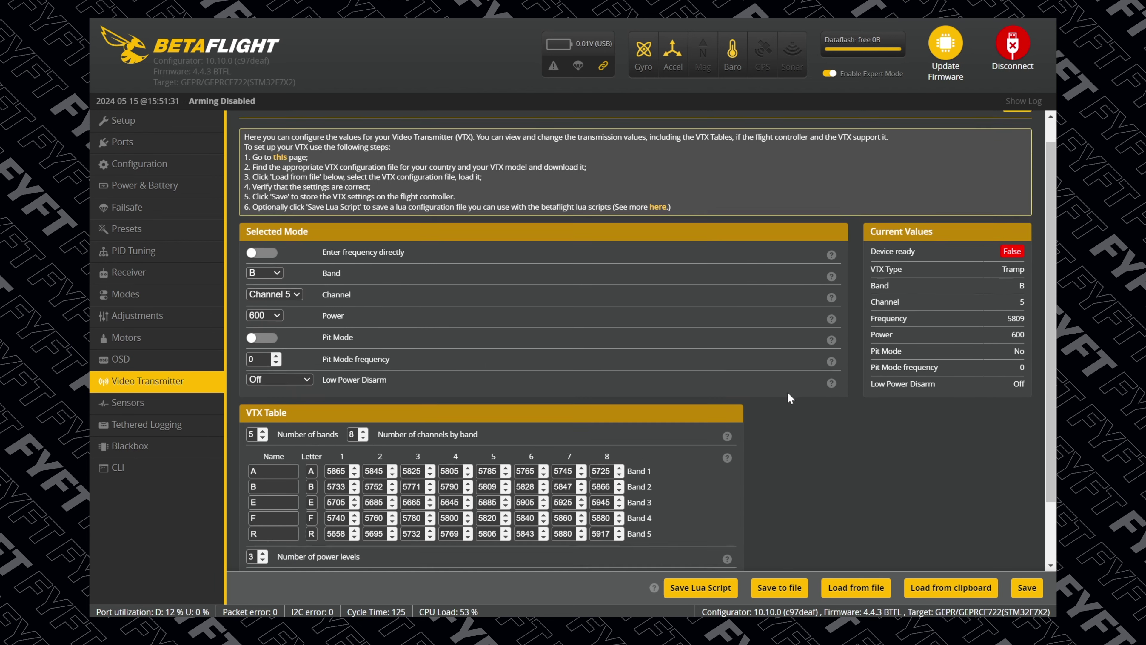
pyautogui.scroll(-1, 853, 376)
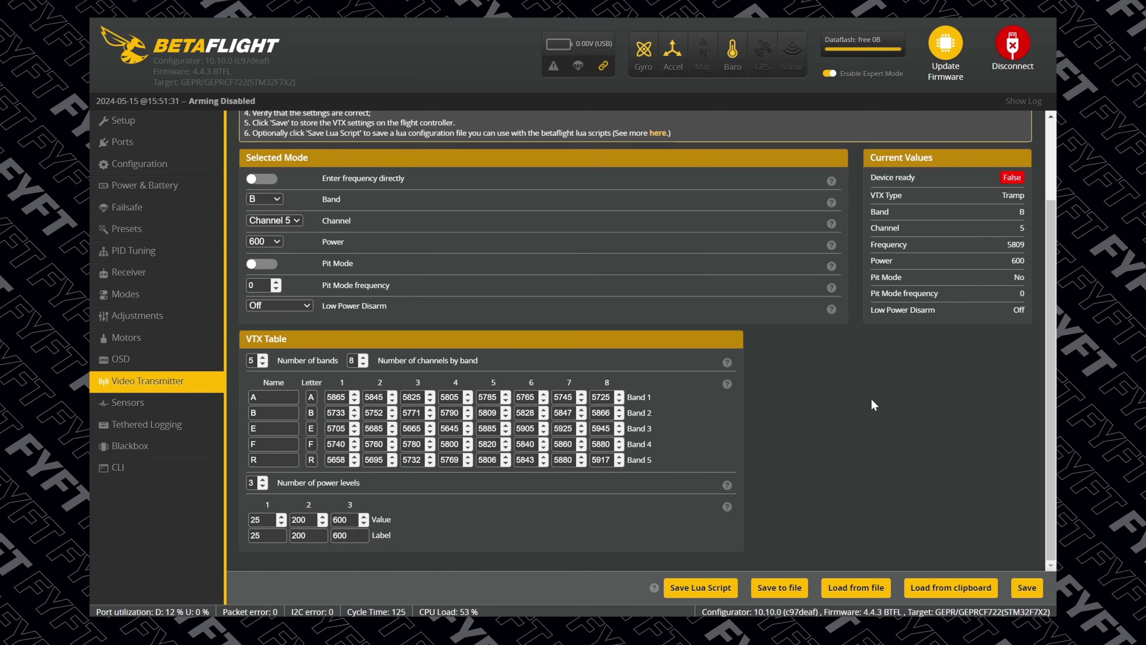
pyautogui.scroll(3, 872, 402)
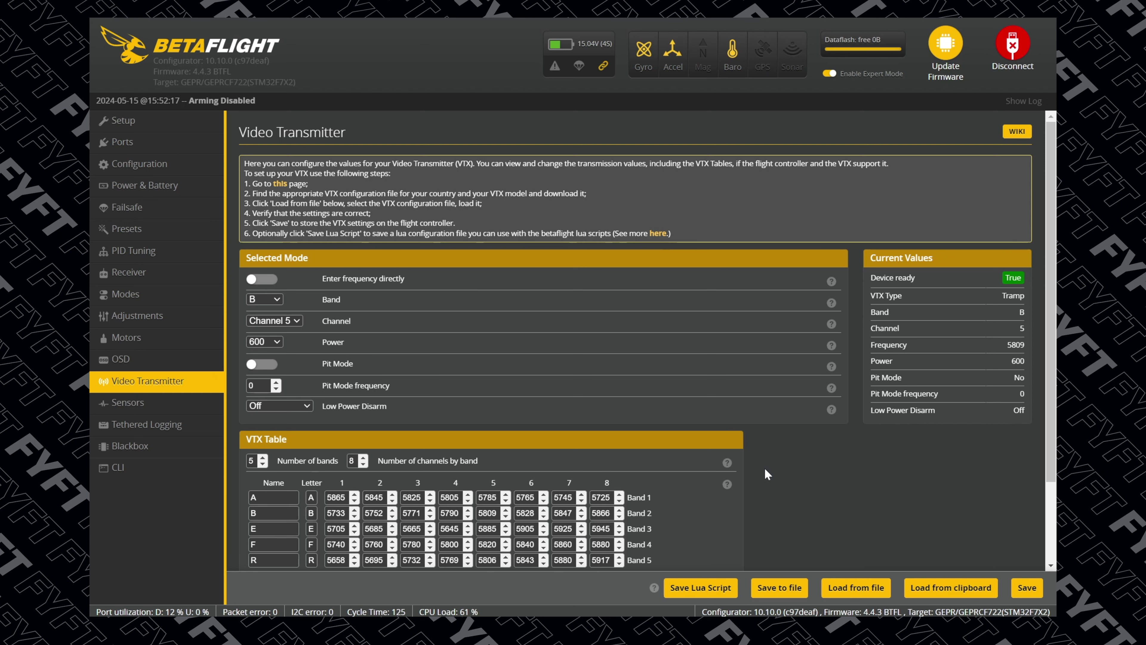
pyautogui.scroll(-3, 765, 469)
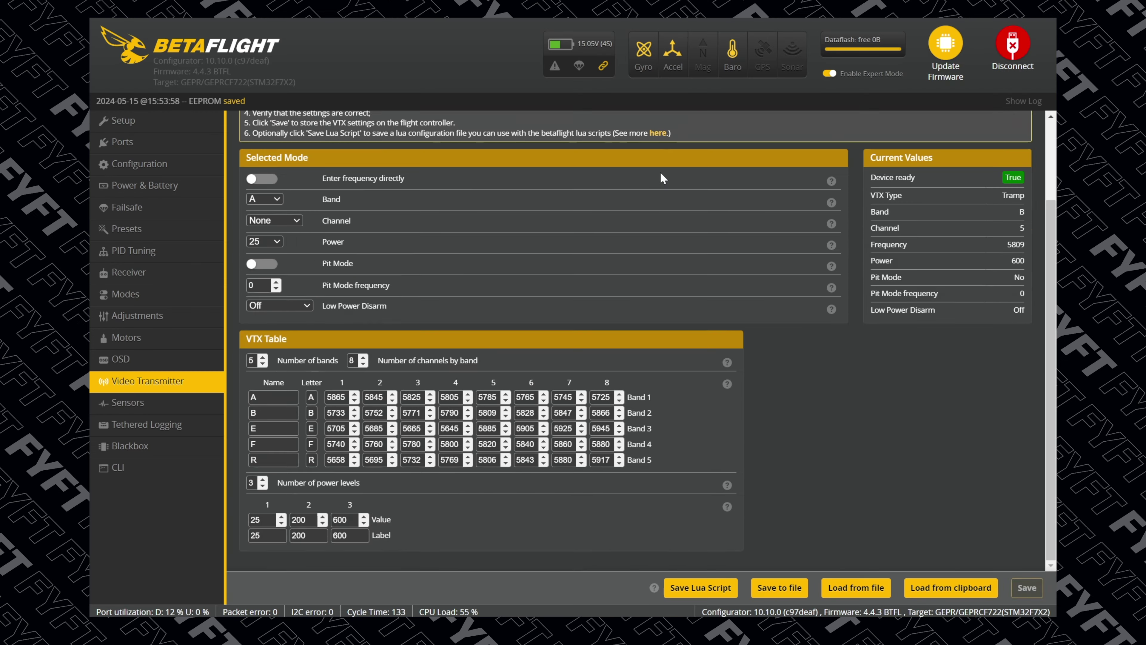
pyautogui.scroll(2, 660, 171)
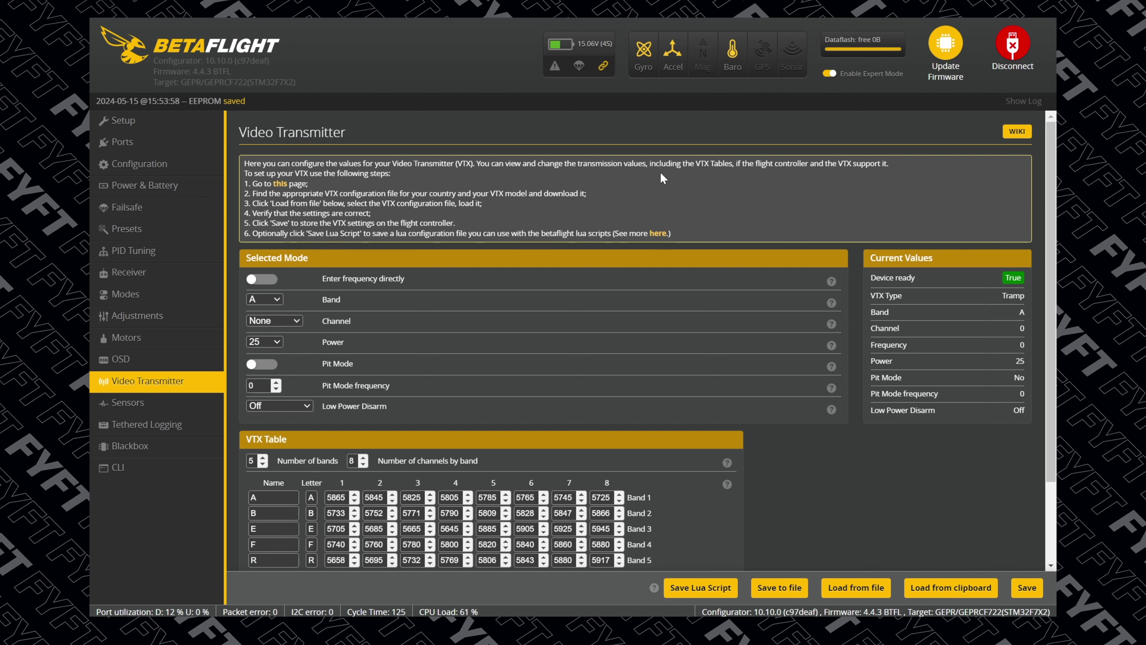
# Step: Search the presets for geprc, pick the GEPRC RAD 5.8G 2.5W VTX Table preset and agree to its disclaimer
pyautogui.click(125, 232)
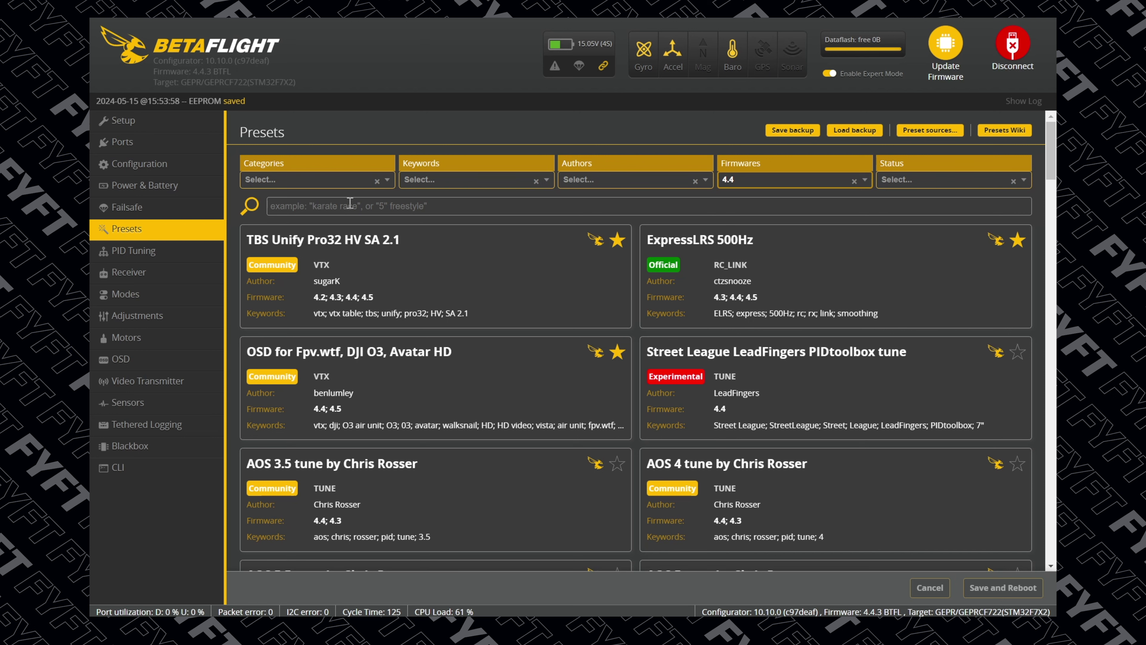
pyautogui.write('geprc')
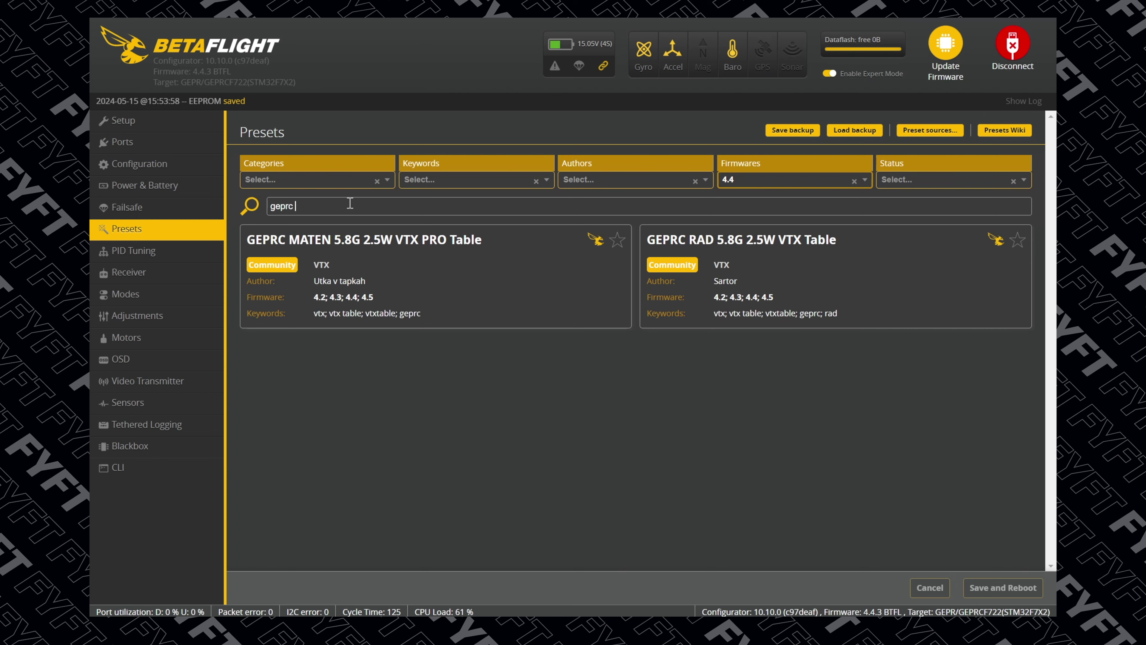
pyautogui.click(754, 268)
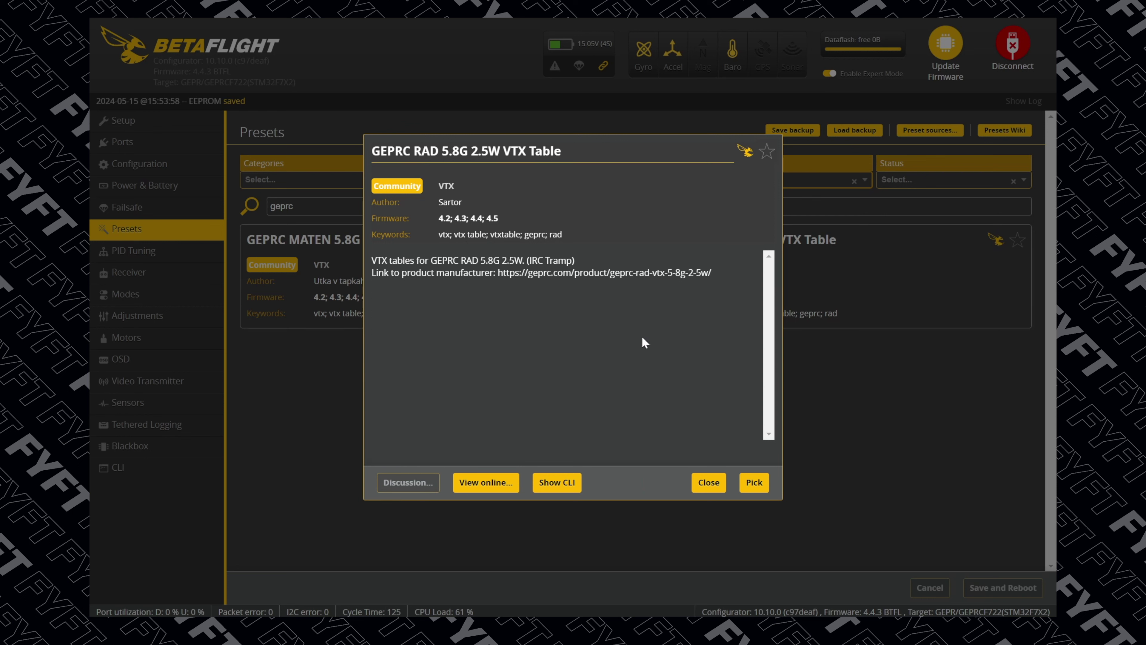
pyautogui.click(753, 482)
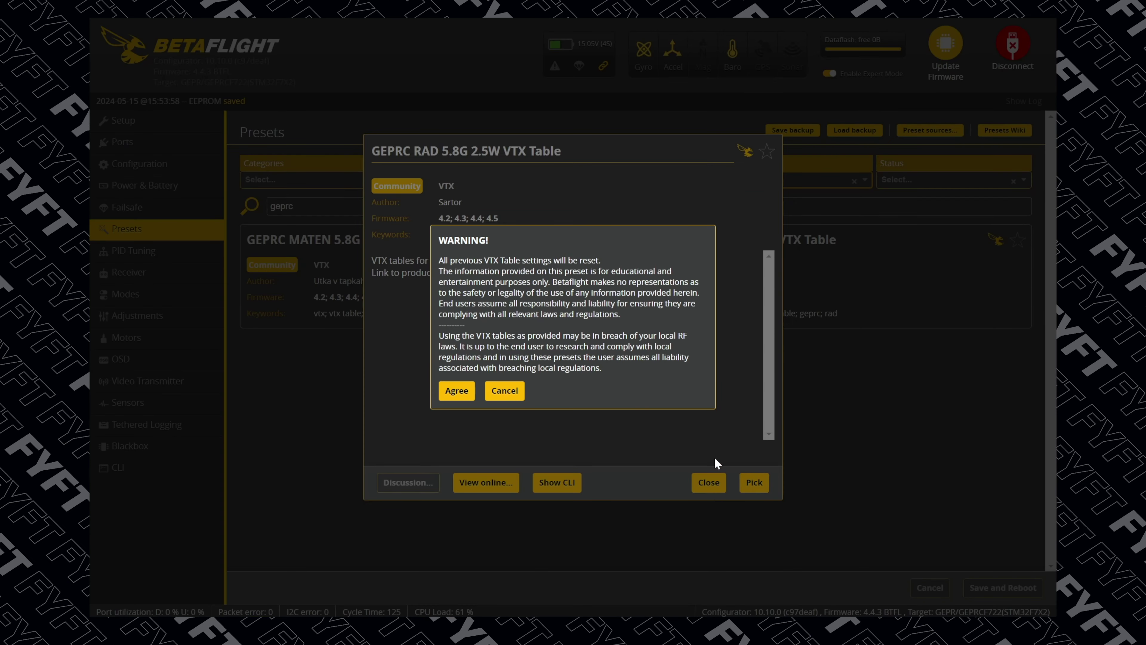
pyautogui.click(453, 391)
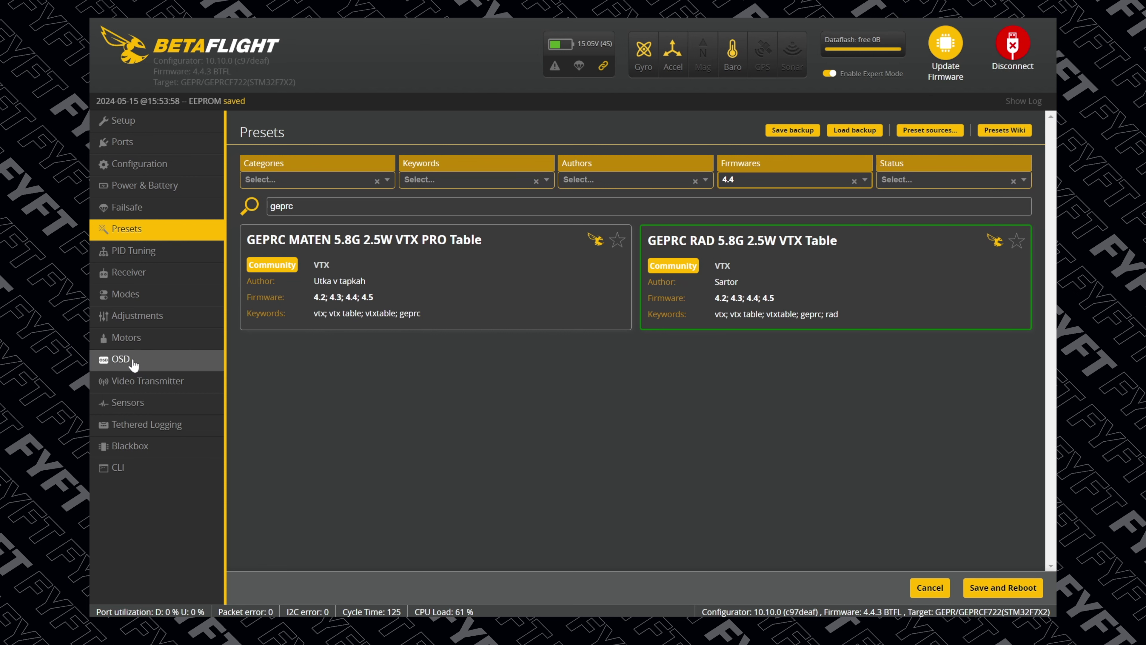
pyautogui.click(145, 385)
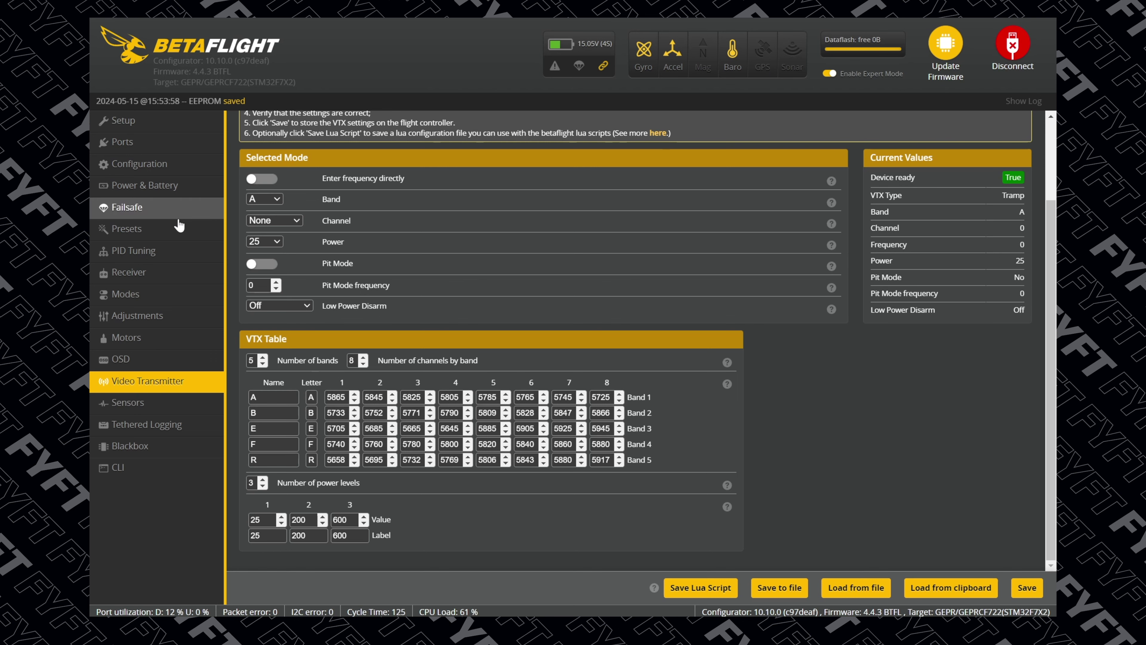
pyautogui.click(119, 223)
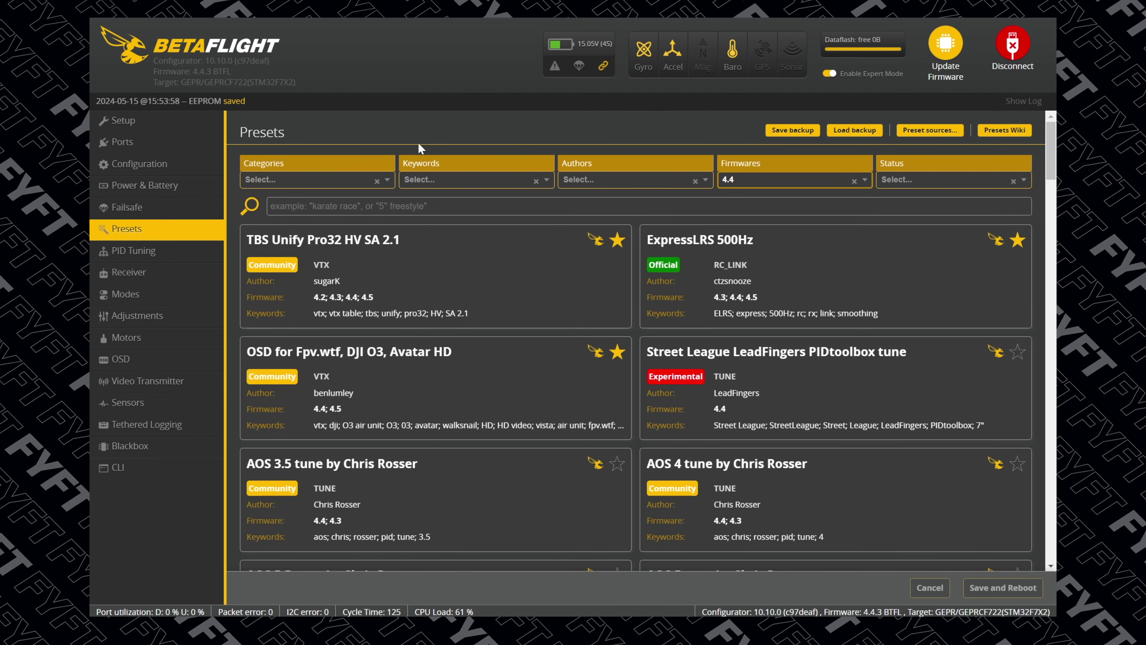
# Step: Switch to the browser and examine the bands and frequencies in the IRC Tramp US VTX table JSON file
pyautogui.click(524, 259)
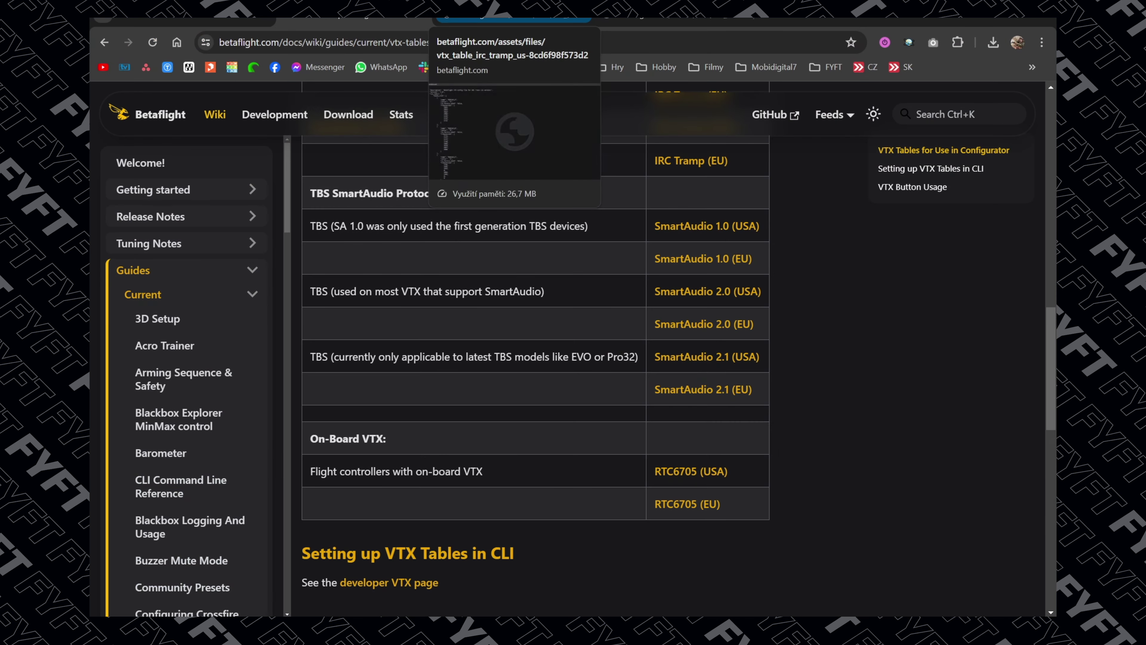
pyautogui.click(514, 13)
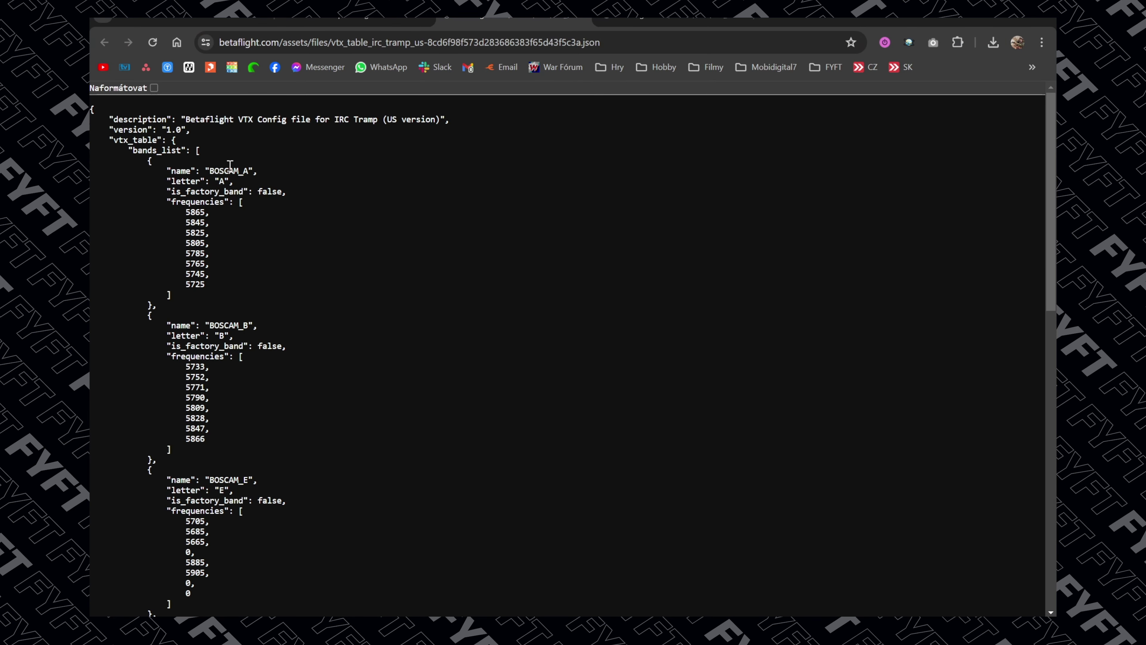
pyautogui.moveTo(108, 118); pyautogui.dragTo(465, 488)
pyautogui.scroll(-15, 465, 488)
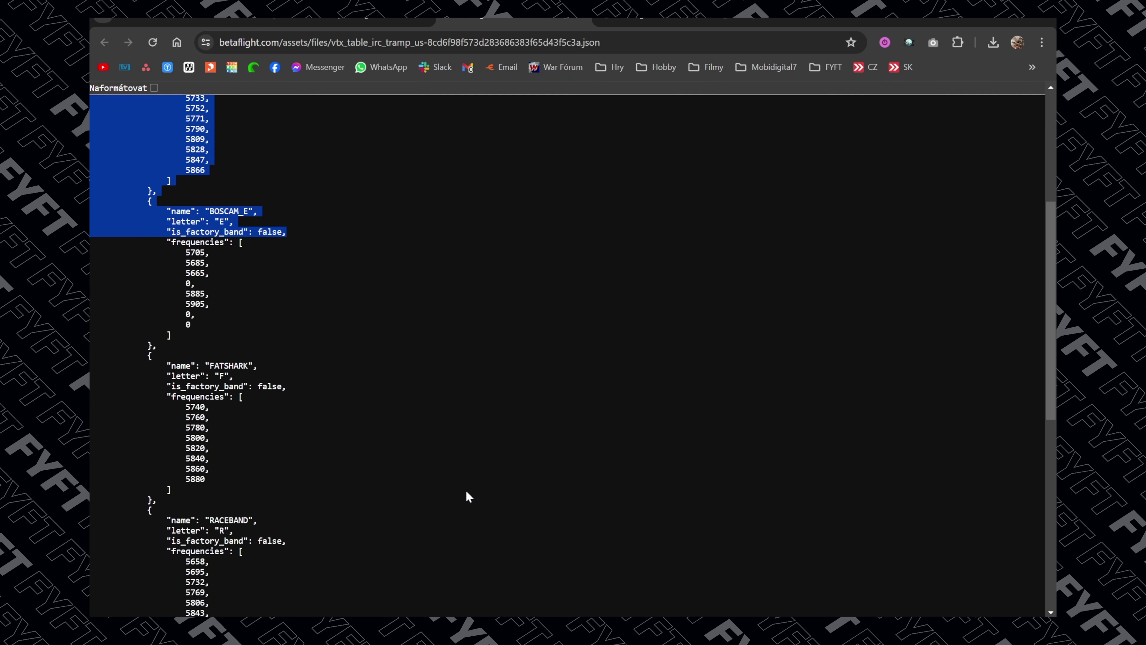
pyautogui.scroll(14, 436, 478)
pyautogui.scroll(2, 435, 500)
pyautogui.click(351, 307)
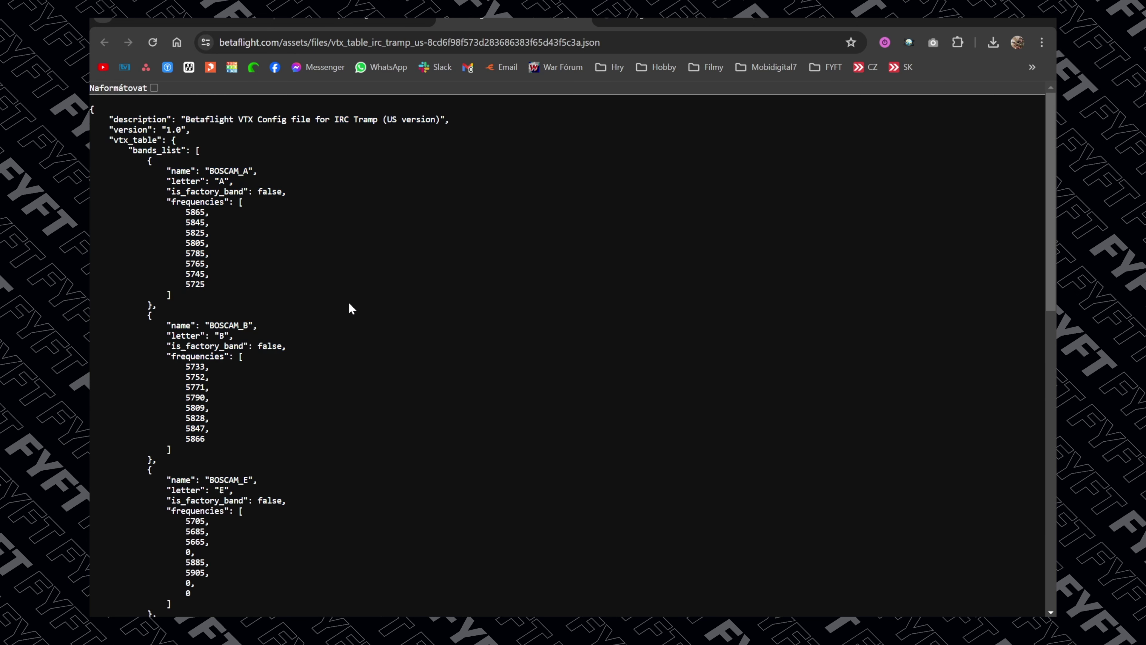
pyautogui.moveTo(94, 107); pyautogui.dragTo(509, 329)
pyautogui.click(510, 328)
# Step: Switch back to Betaflight Configurator and open the command line interface
pyautogui.hotkey('alt', 'Tab')
pyautogui.click(118, 468)
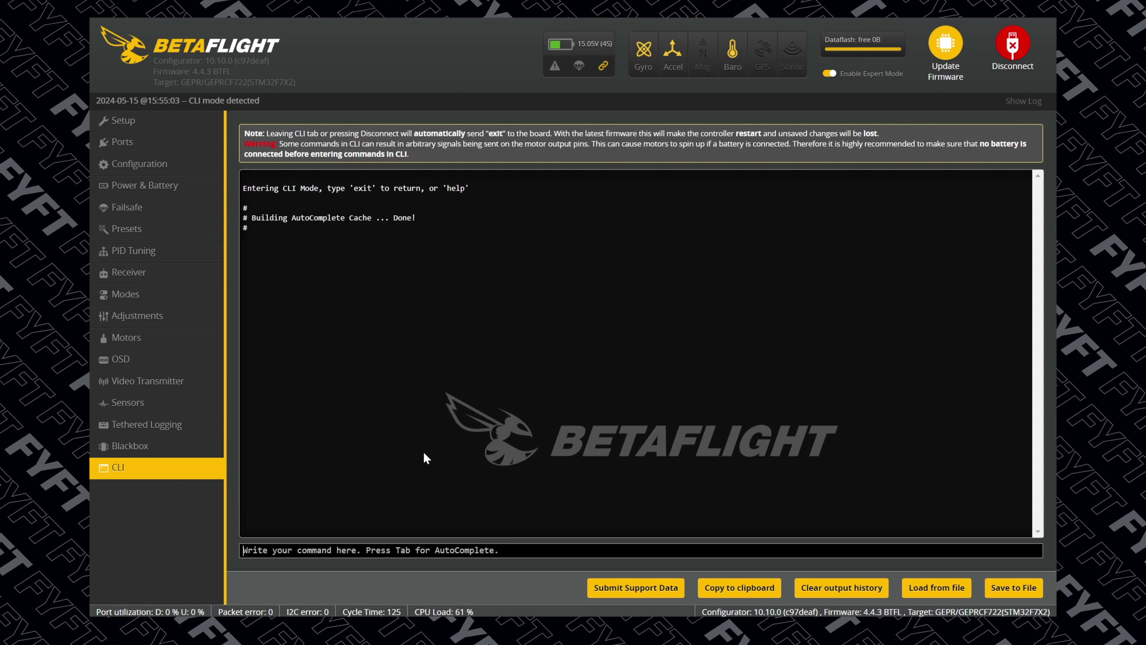
# Step: Return to the Video Transmitter settings, bring up the file picker for loading a VTX table and cancel it
pyautogui.click(140, 382)
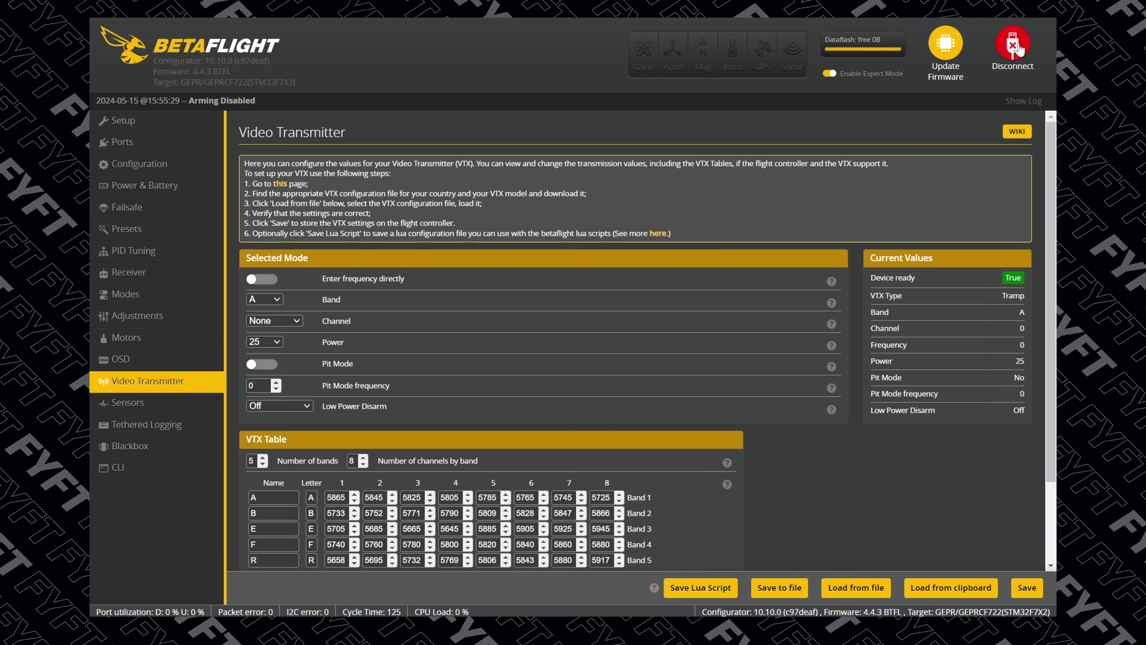
pyautogui.scroll(-3, 613, 348)
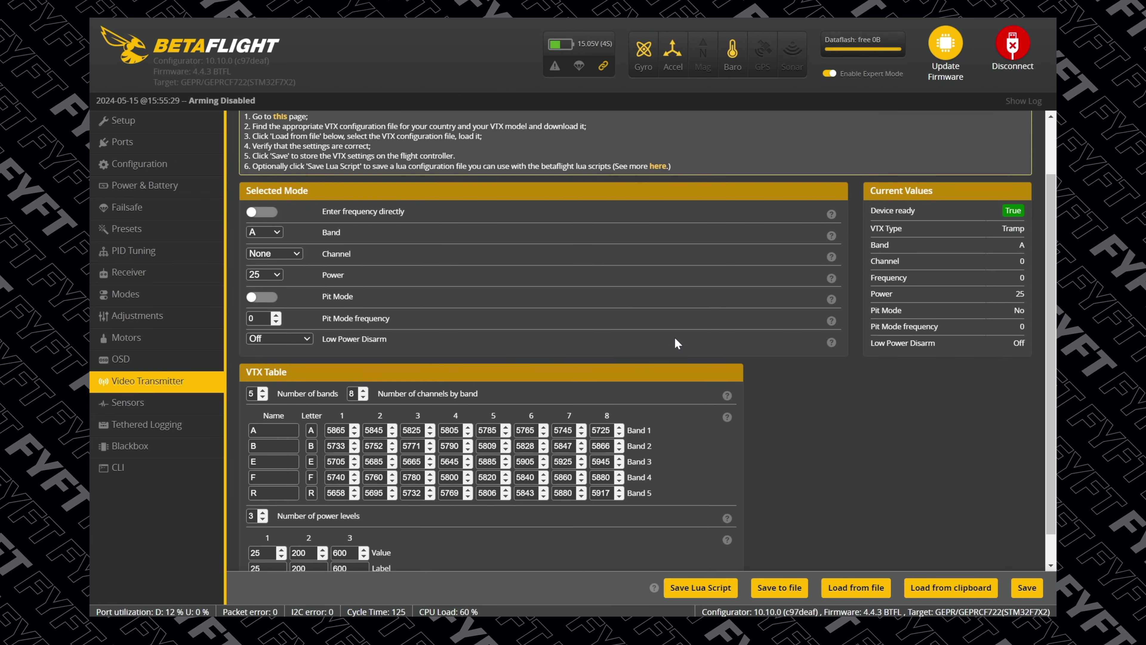
pyautogui.click(869, 588)
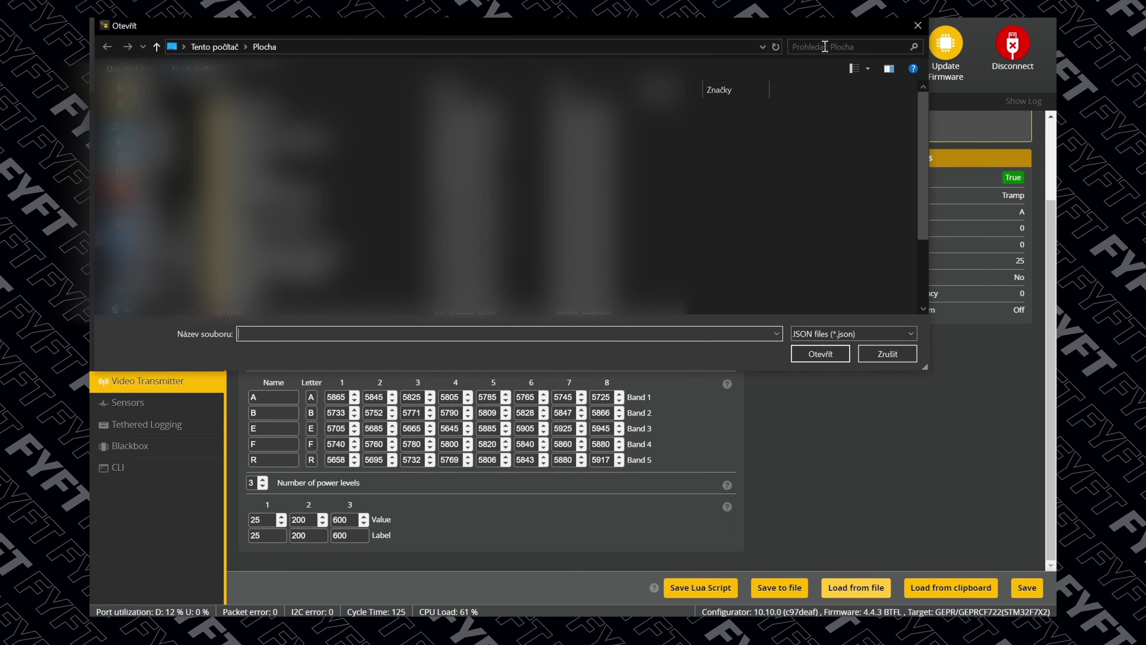
pyautogui.press('Escape')
# Step: Enable direct frequency entry for the selected mode and disable it again
pyautogui.scroll(2, 853, 430)
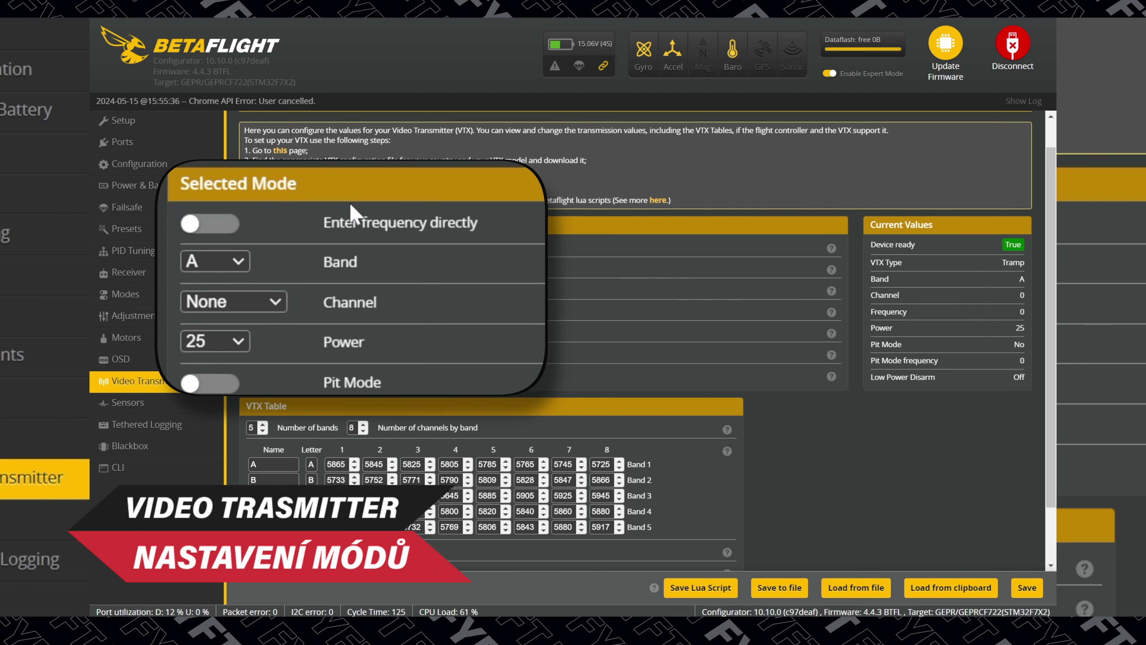
pyautogui.click(210, 225)
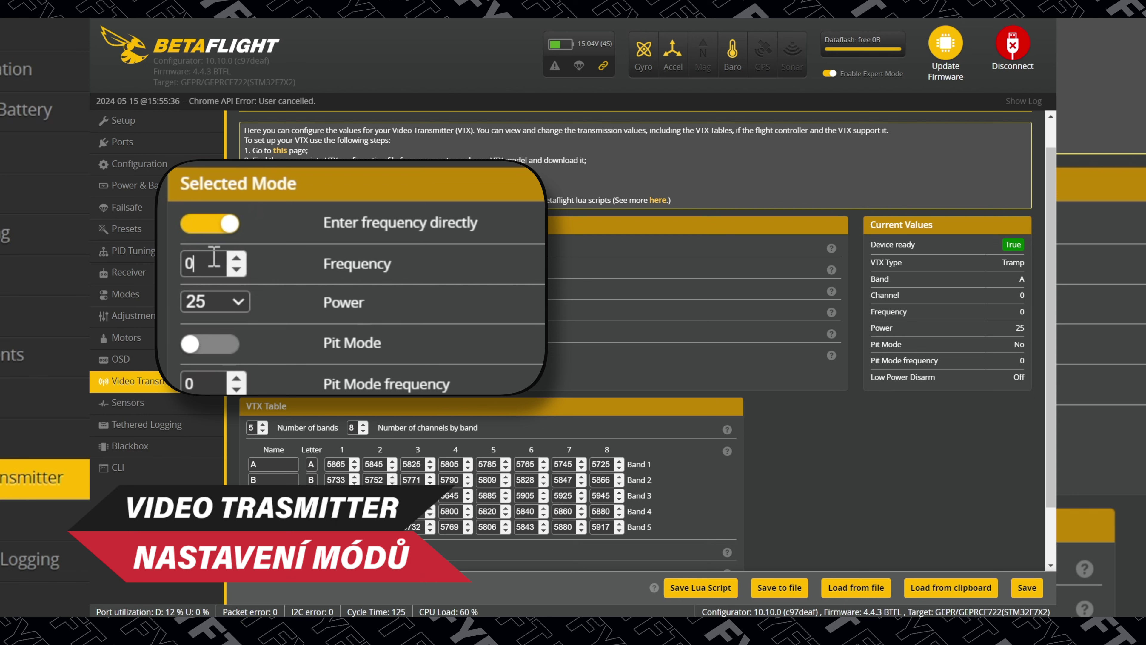
pyautogui.click(219, 225)
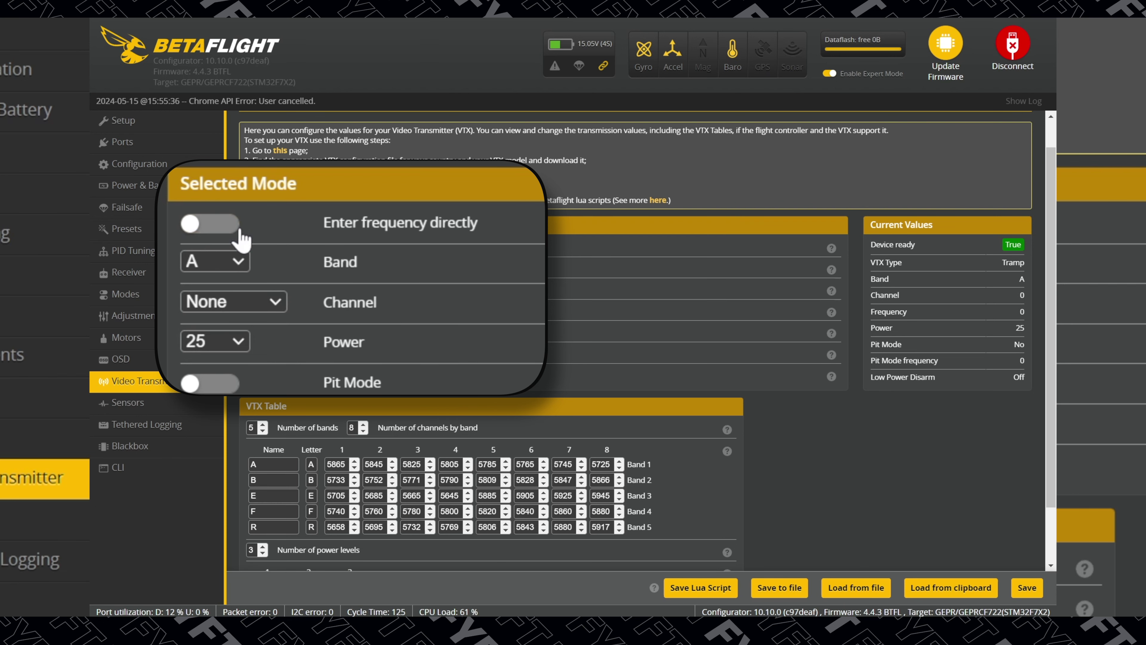
# Step: Select band A and Channel 1 for the video transmitter's selected mode
pyautogui.click(218, 261)
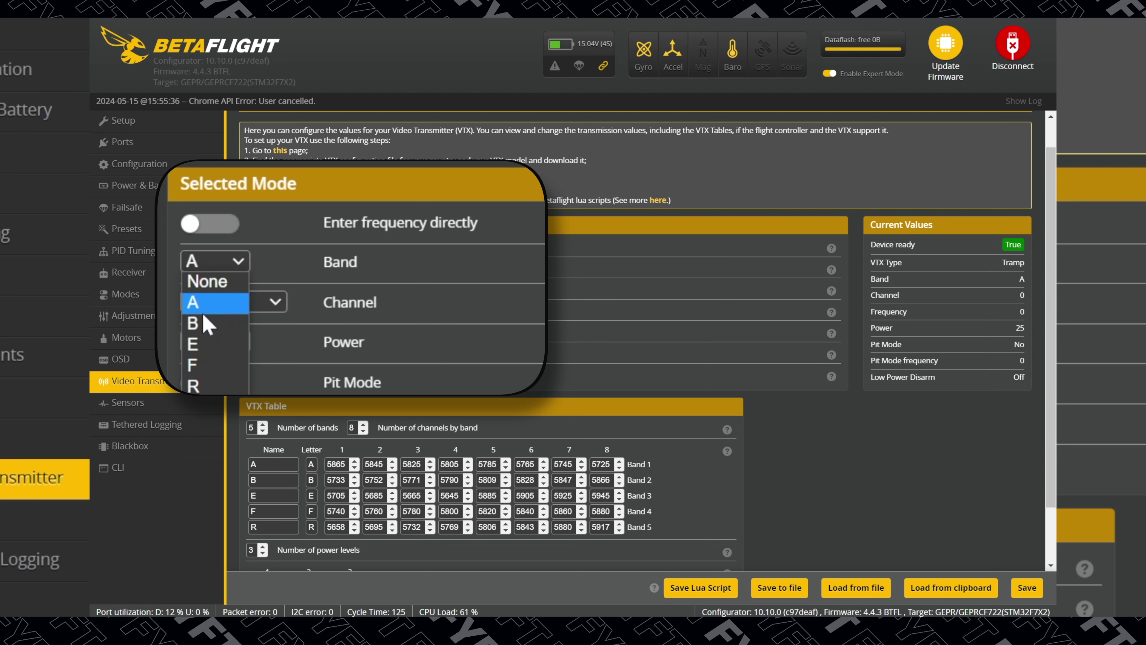
pyautogui.click(210, 307)
pyautogui.click(229, 308)
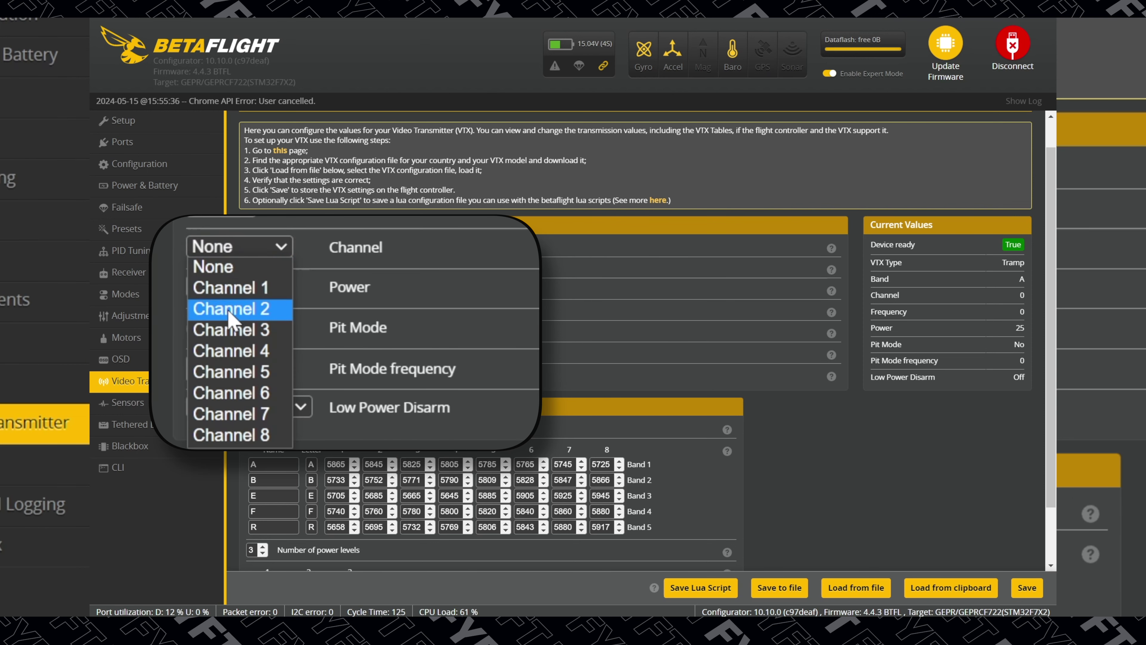
pyautogui.click(228, 287)
# Step: Try the 600 power level for the video transmitter and change the power to None
pyautogui.click(233, 285)
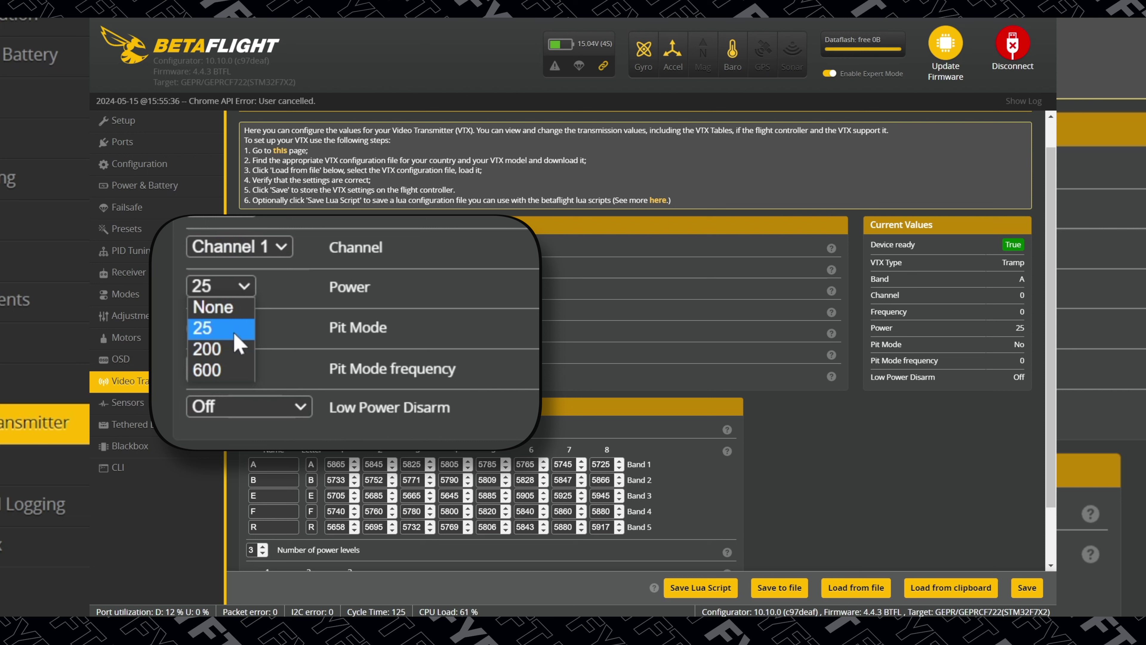
pyautogui.click(209, 370)
pyautogui.click(231, 285)
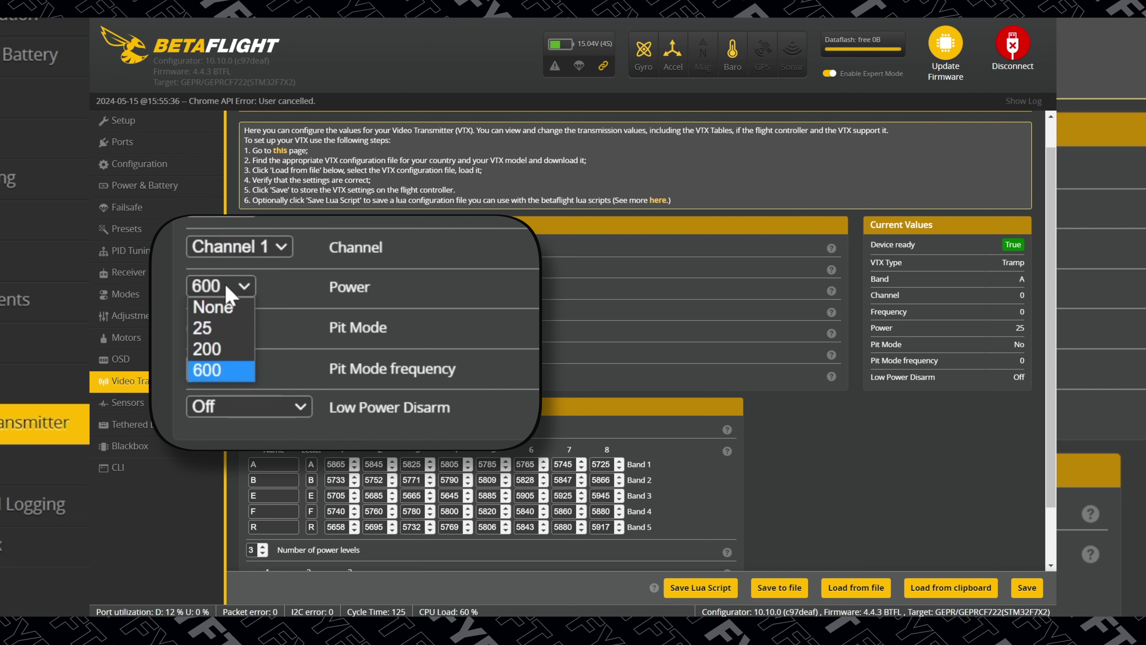
pyautogui.click(225, 307)
# Step: Turn pit mode on and back off
pyautogui.click(230, 328)
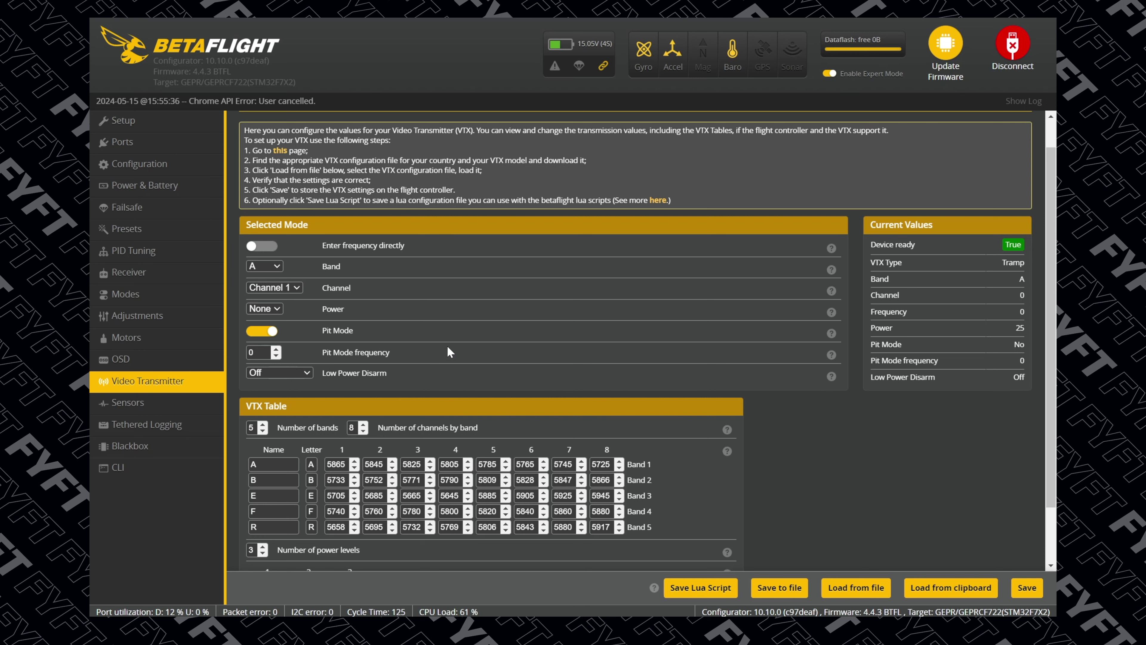
pyautogui.click(255, 333)
# Step: Set Low Power Disarm to On and look at the On until first arm option without choosing it
pyautogui.click(303, 372)
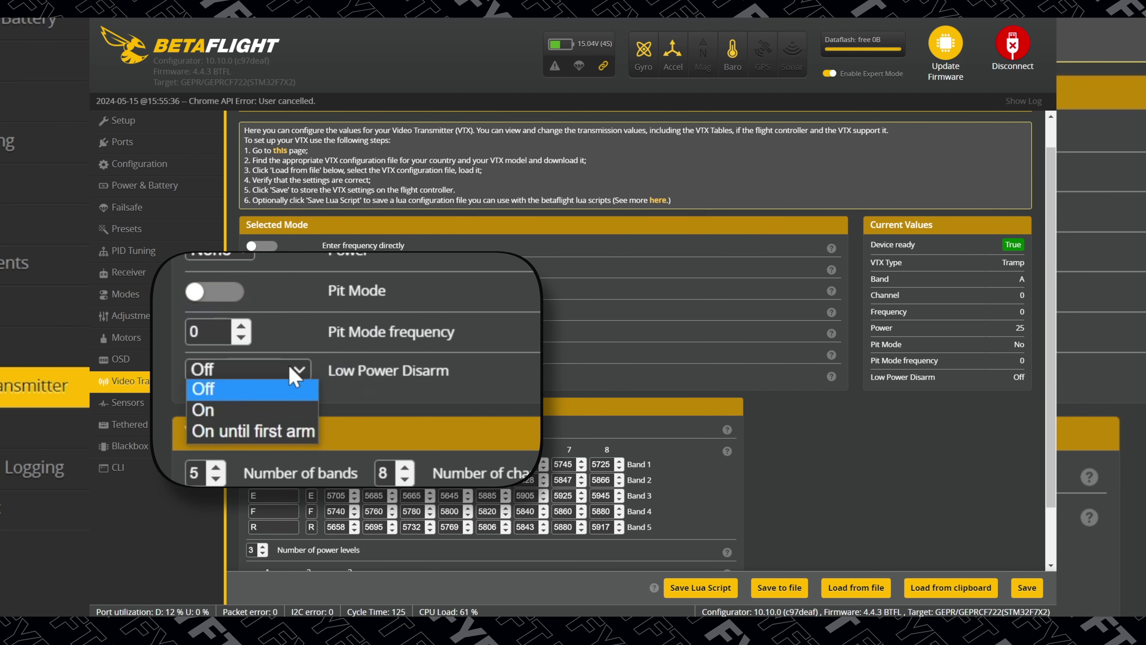
pyautogui.click(237, 396)
pyautogui.click(237, 378)
pyautogui.click(238, 410)
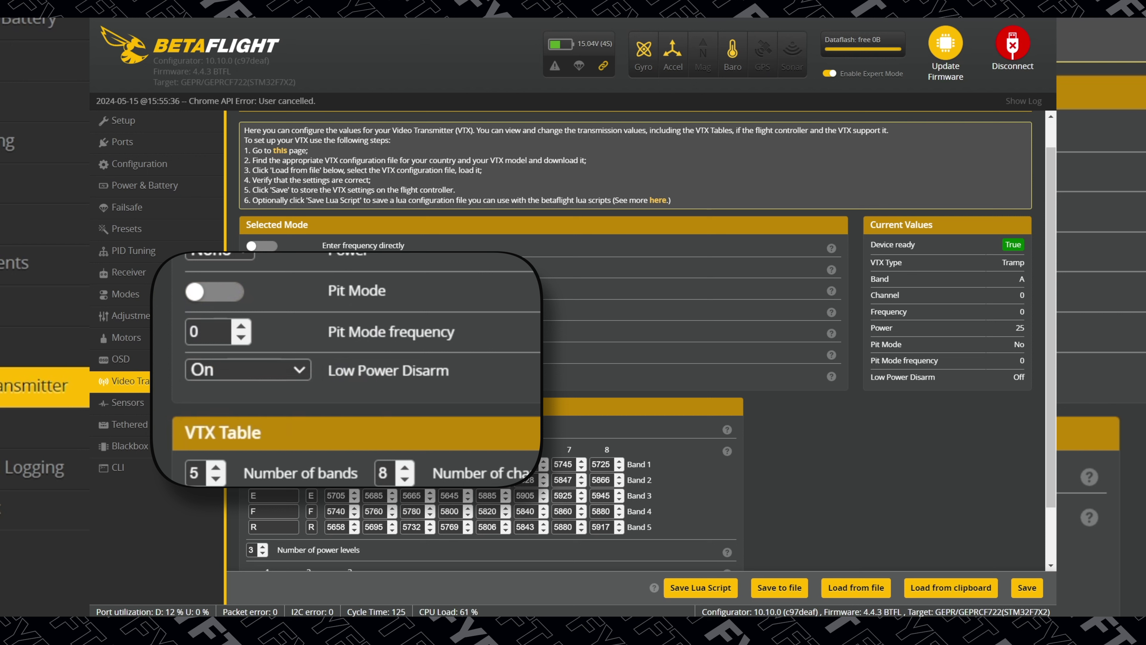
pyautogui.click(253, 374)
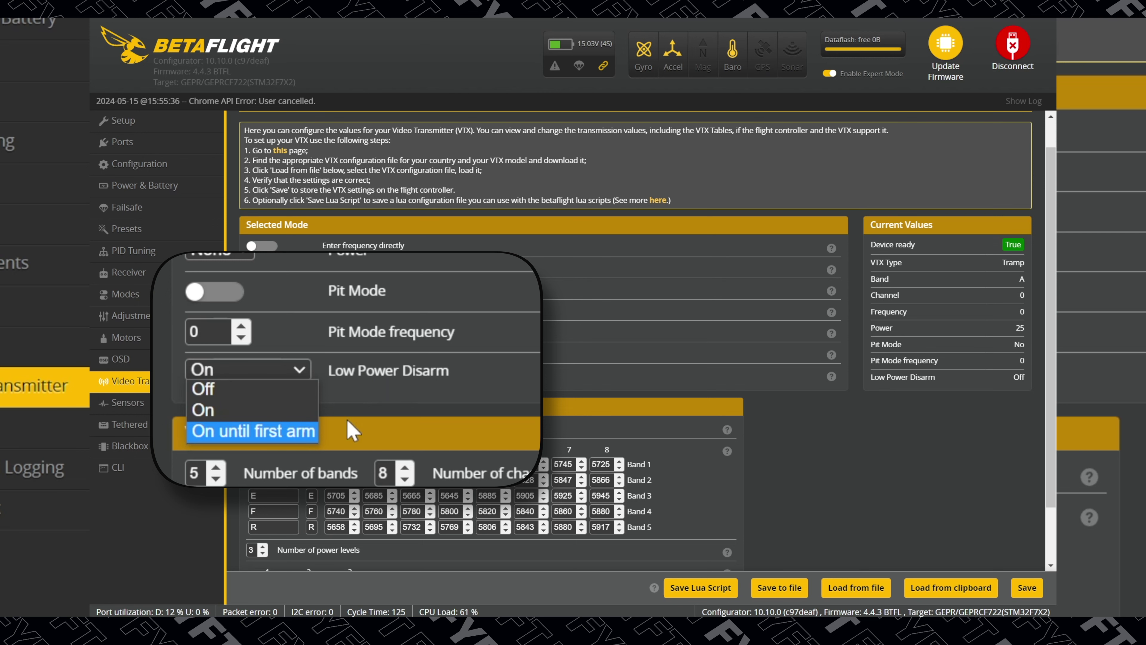
pyautogui.click(393, 405)
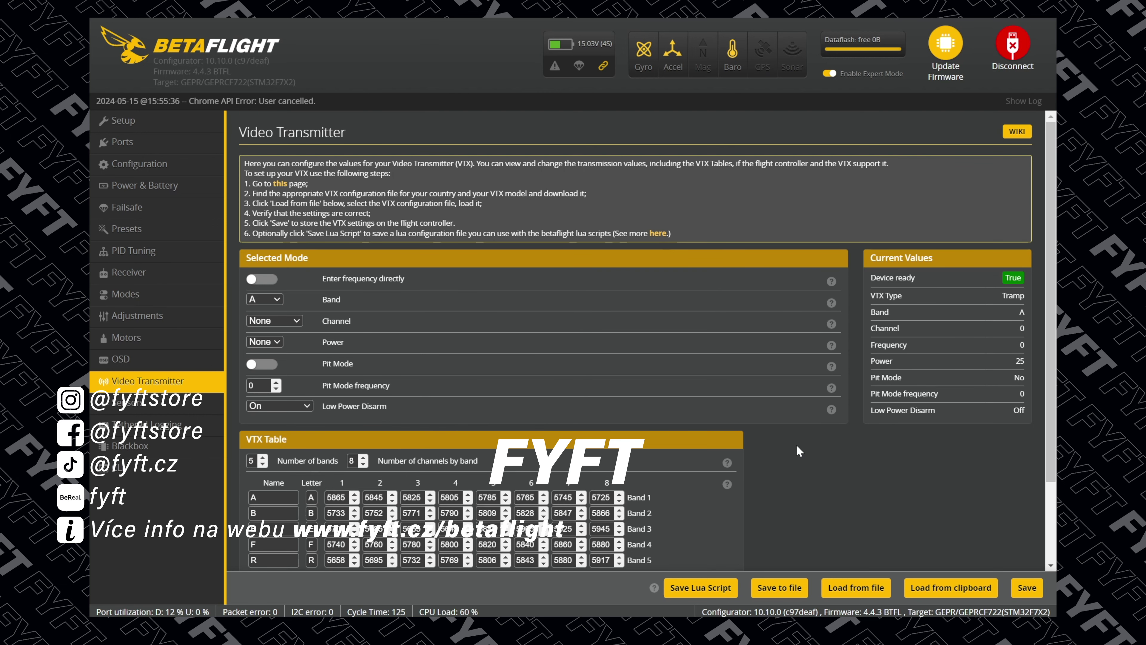